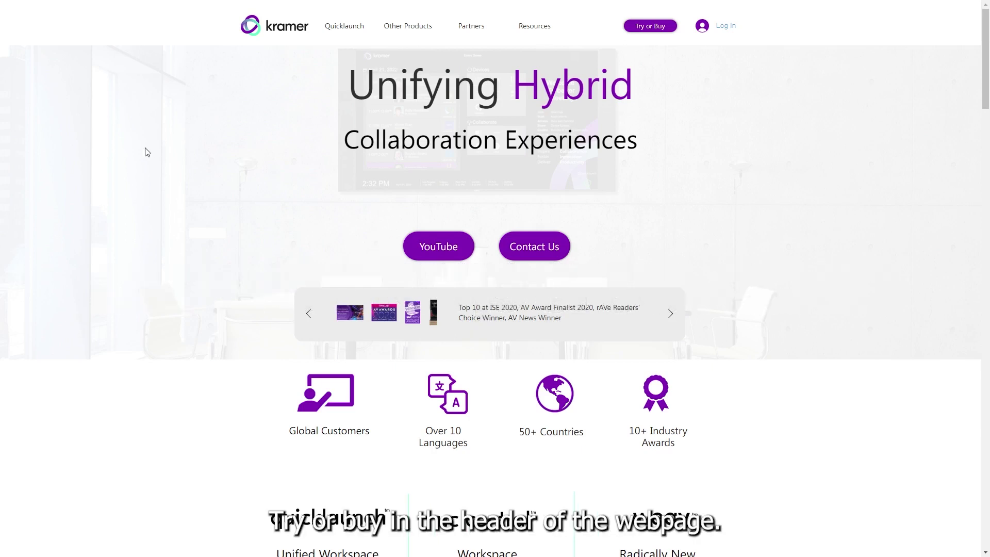
Go to the Kramer Quicklaunch online store through the Try or Buy header link
left_click(650, 27)
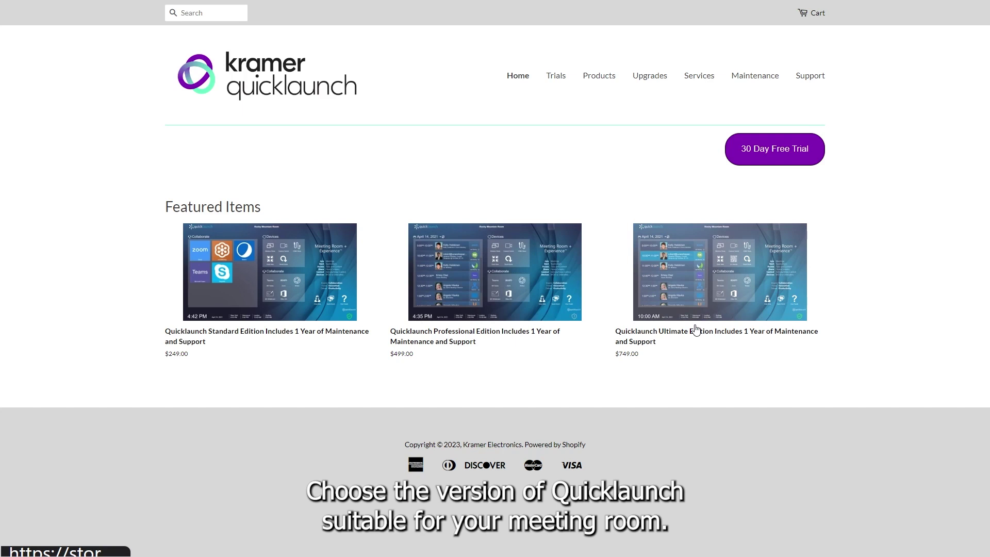
Add the Quicklaunch Ultimate Edition Trial to the cart, check out, and start entering the contact e-mail
left_click(555, 77)
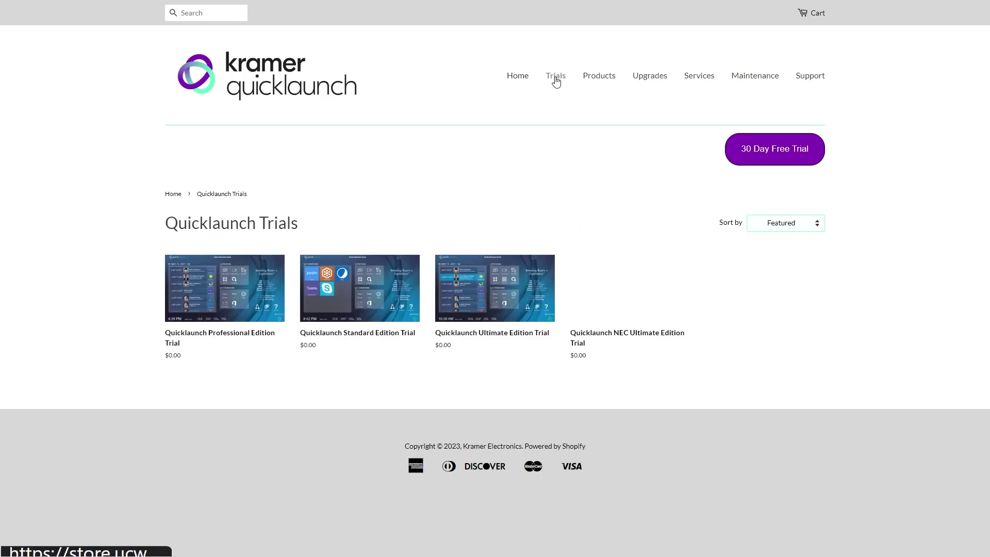
left_click(479, 303)
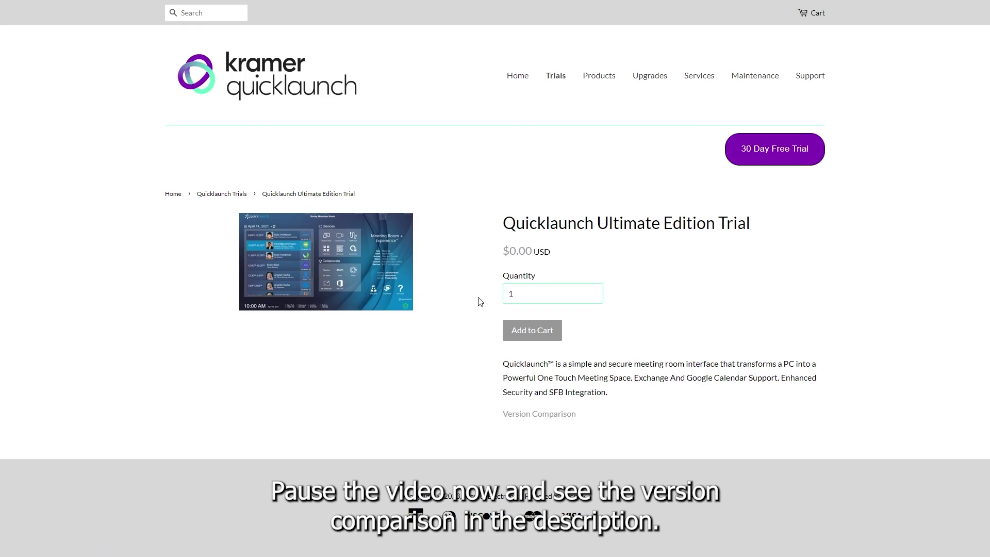
left_click(531, 330)
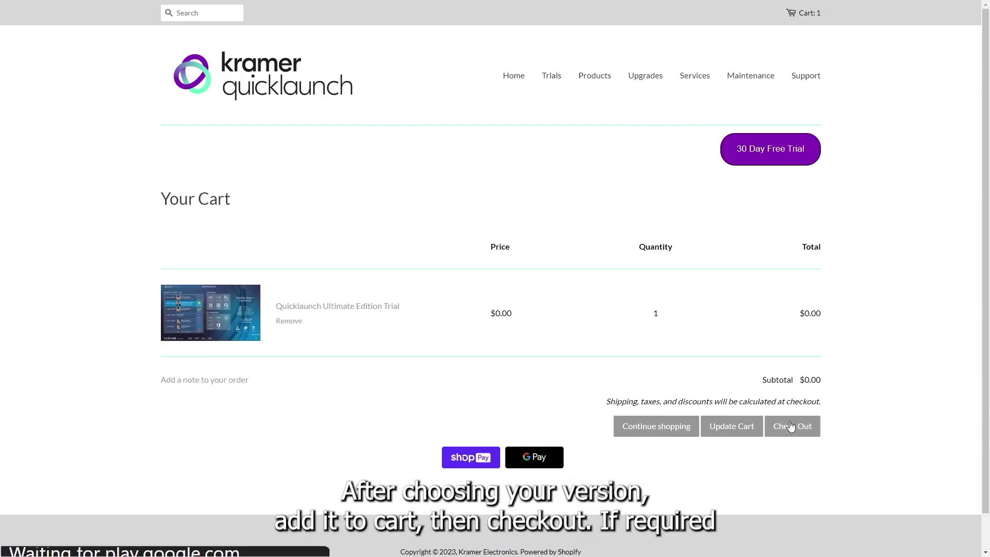
left_click(790, 424)
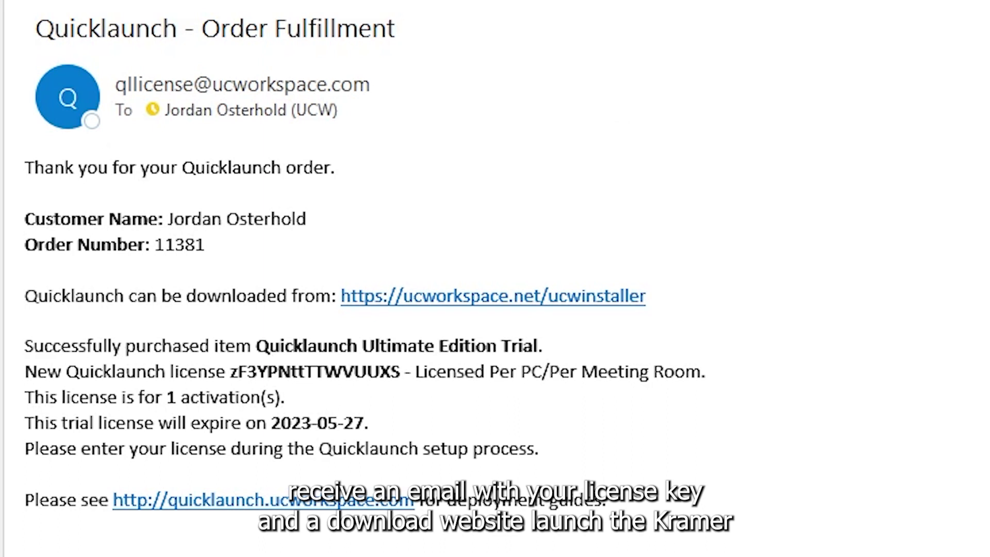
Download the Kramer Web Installer from the email link and install it with default settings
left_click(603, 299)
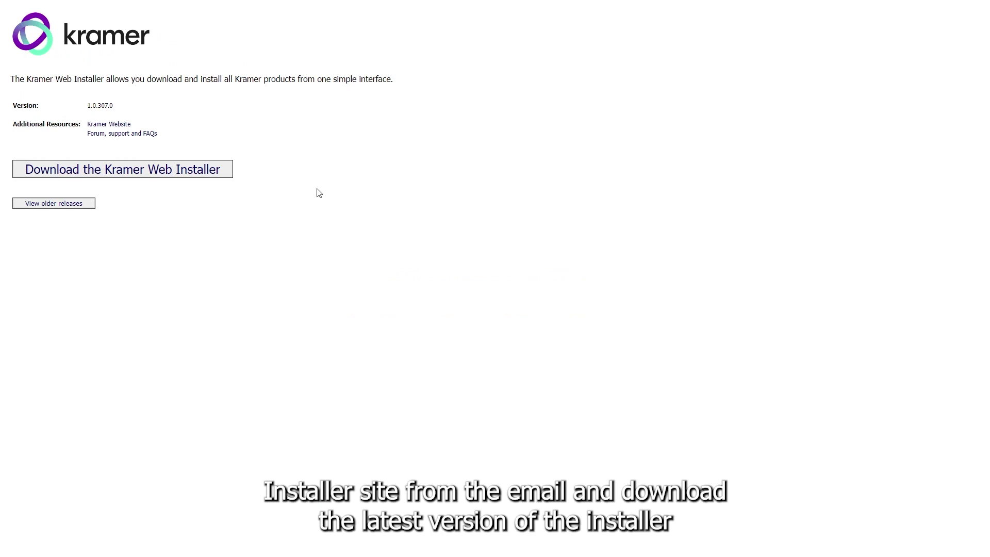
left_click(196, 170)
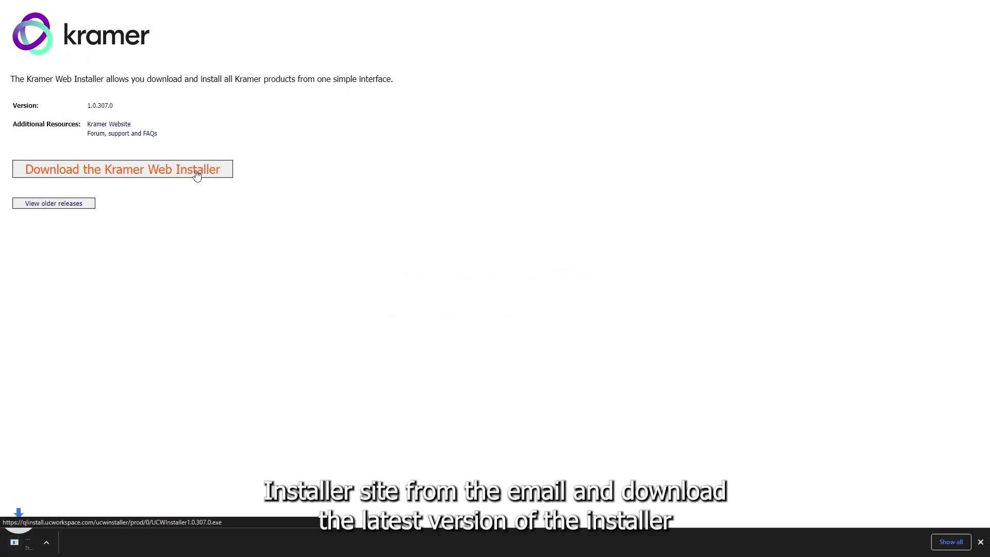
left_click(61, 542)
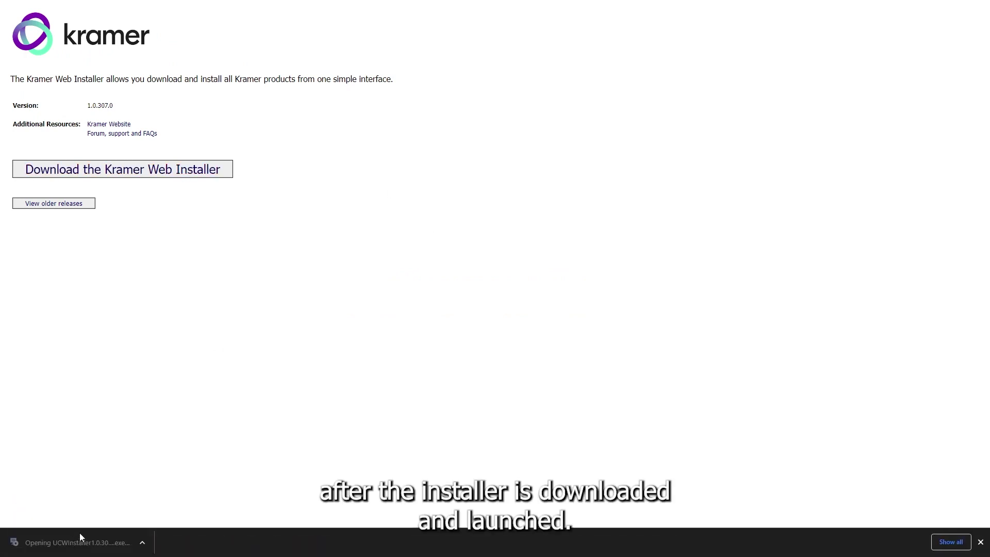
left_click(547, 353)
left_click(557, 357)
left_click(556, 357)
left_click(557, 357)
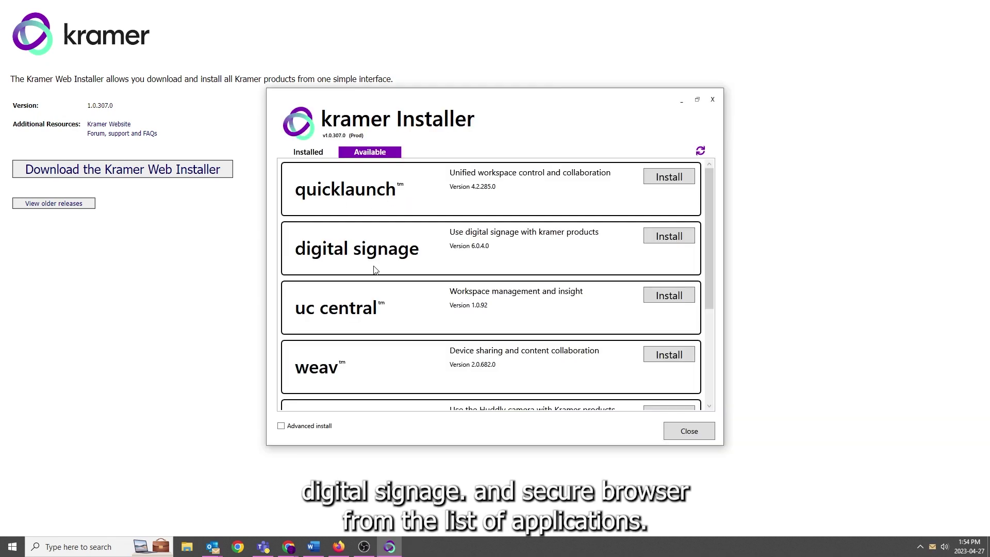
Install Quicklaunch and digital signage from the Kramer Installer app list
scroll(699, 239, "down", 5)
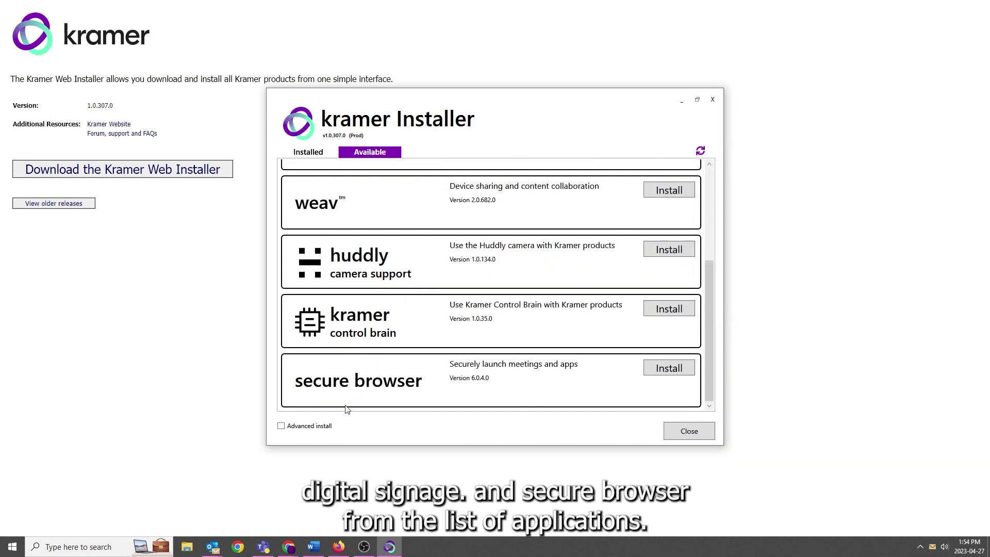
scroll(706, 258, "up", 3)
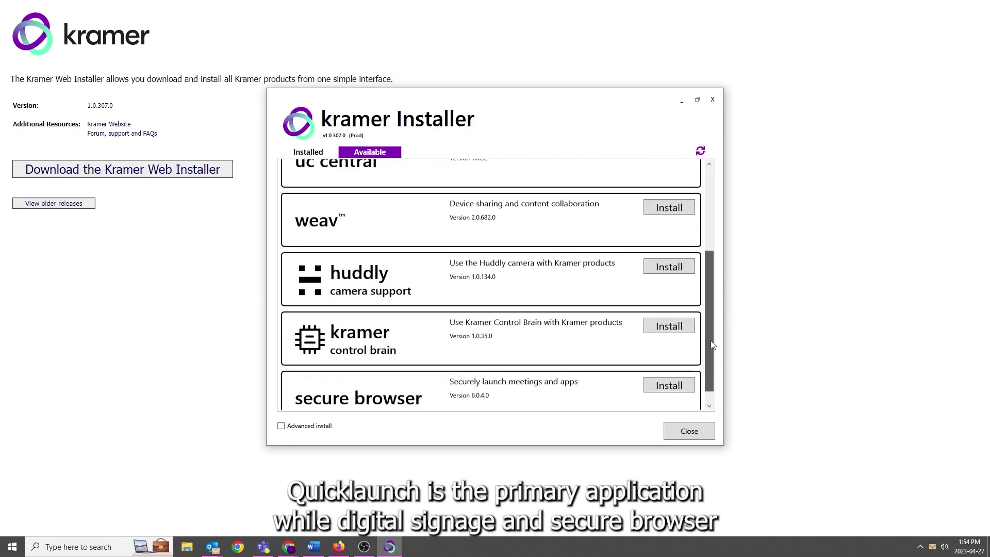
left_click(668, 177)
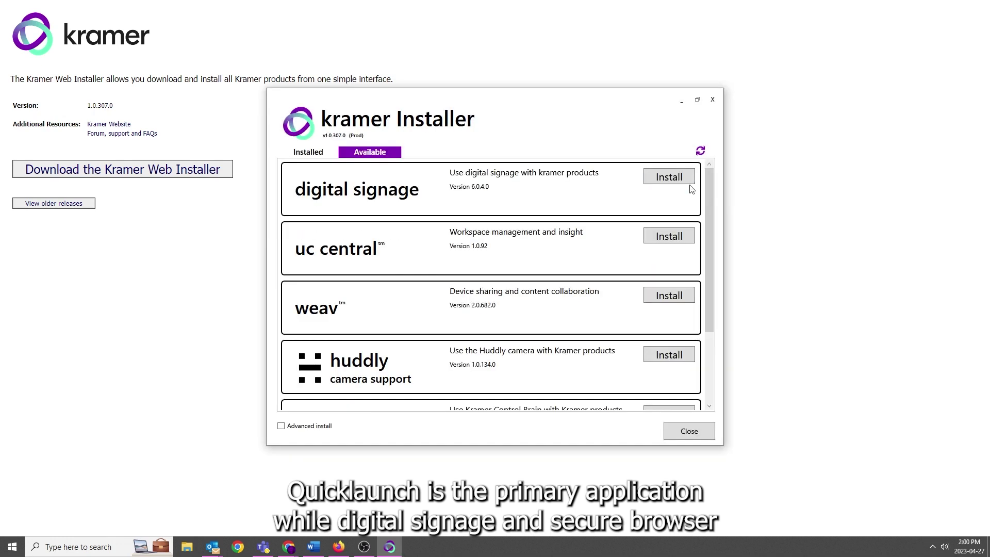
left_click(682, 181)
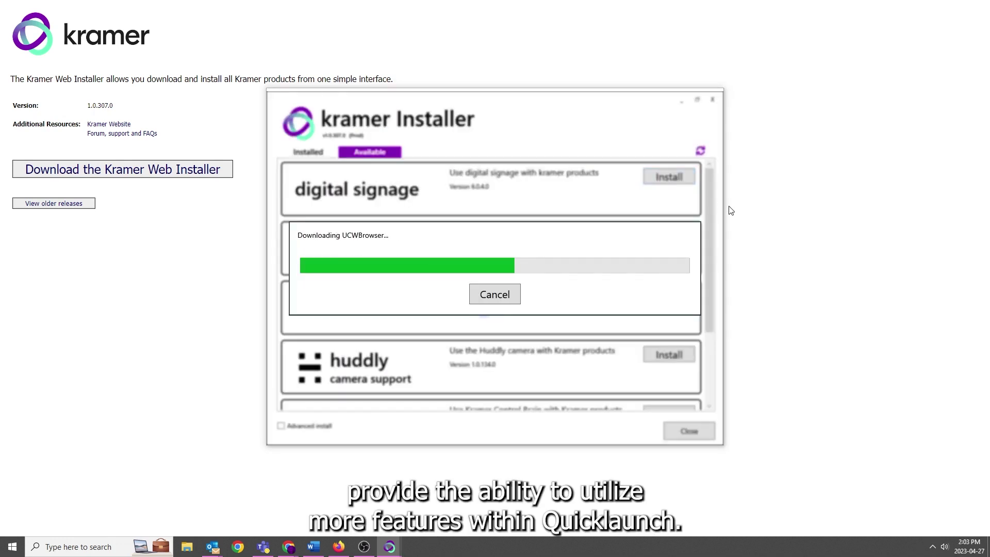
key("Return")
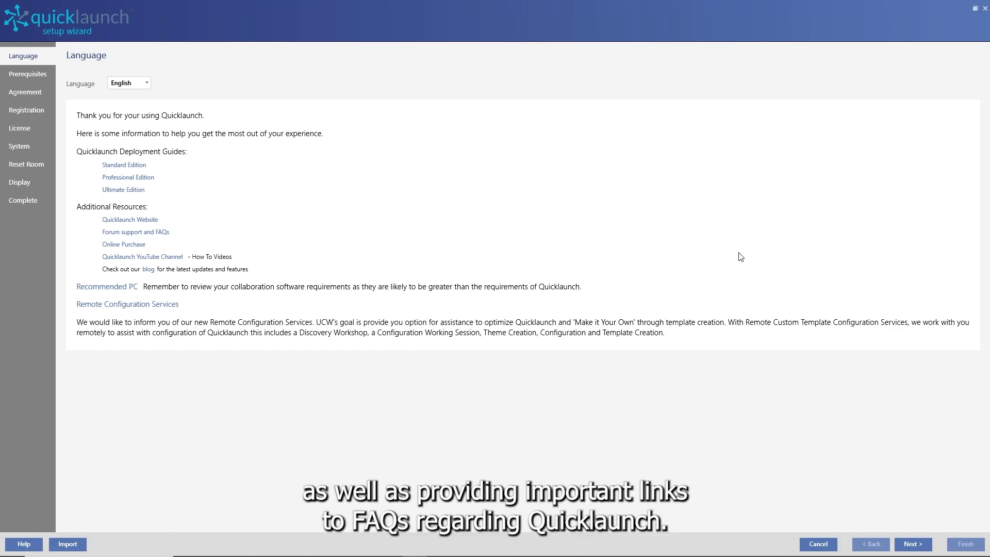
Advance past the Language and Prerequisites pages to the End User License Agreement
left_click(913, 545)
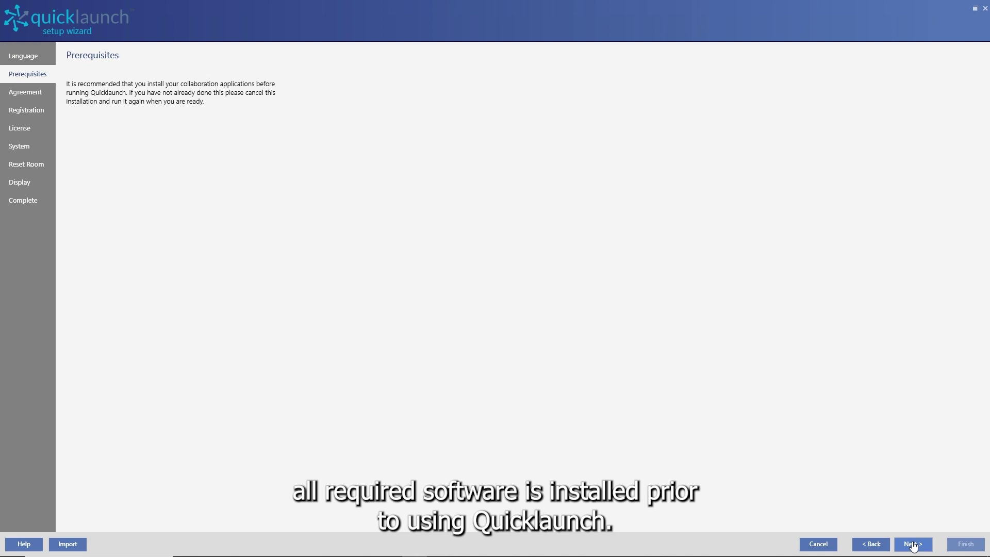
left_click(913, 545)
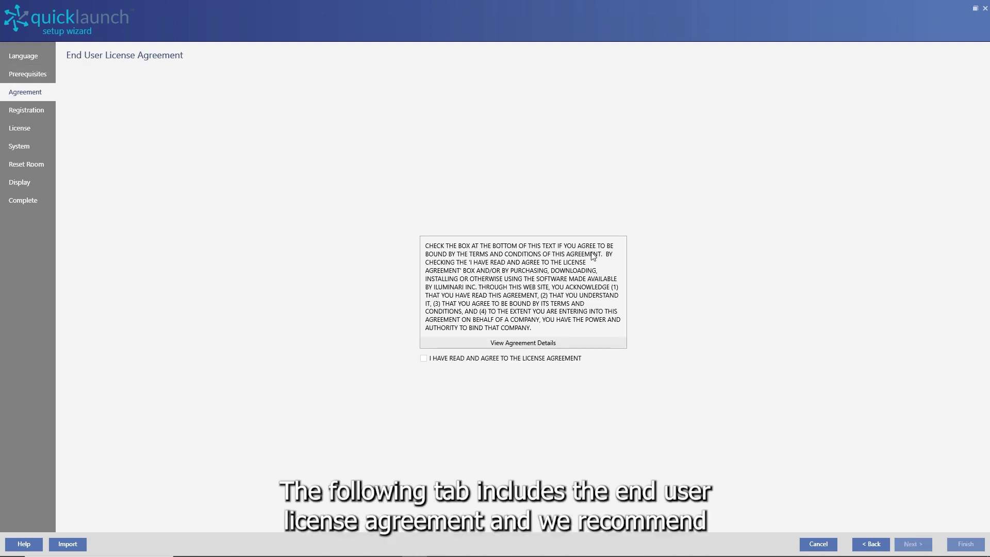
Accept the EULA, register with name, e-mail, Canada and phone, and paste the trial license key
left_click(423, 359)
left_click(912, 544)
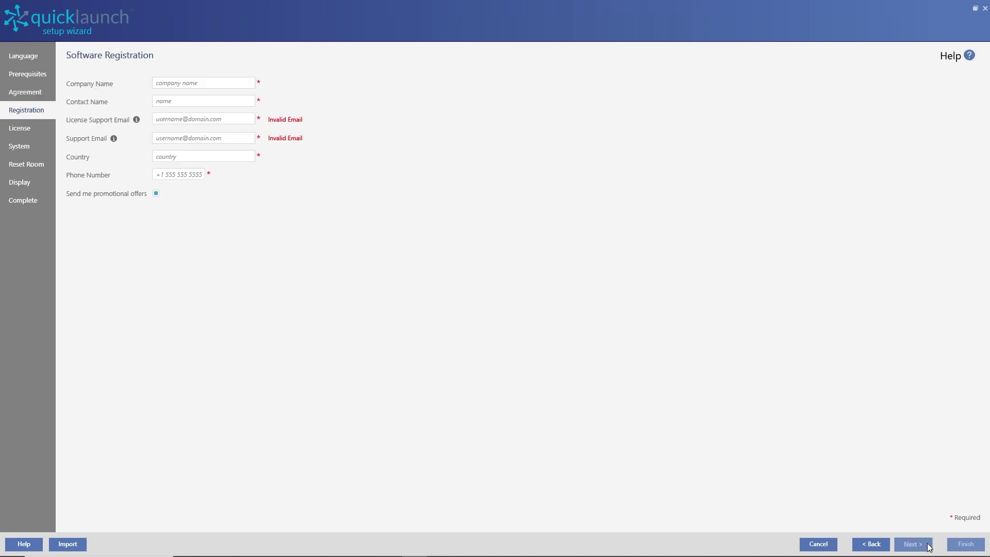
key("Tab")
type("Jordan")
key("Tab")
key("Tab")
left_click(908, 545)
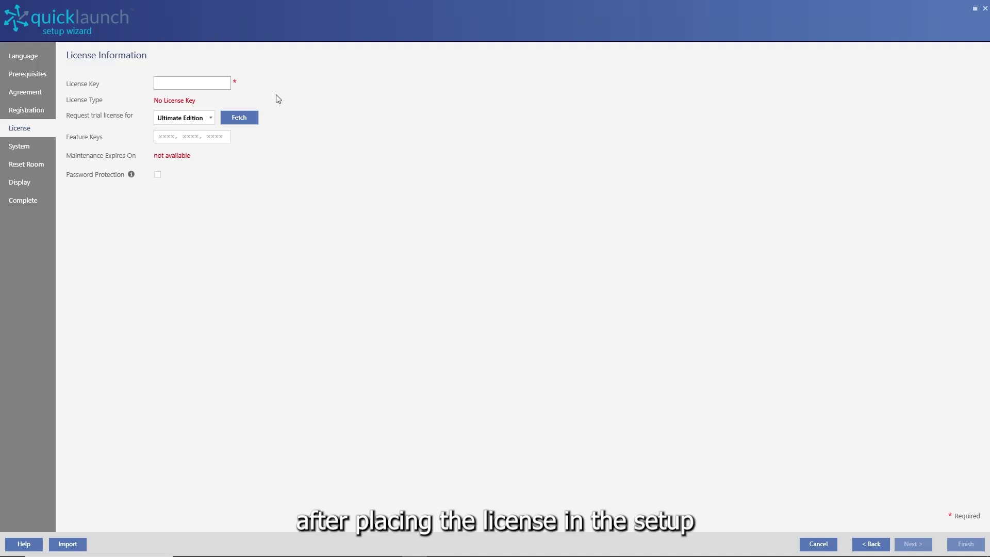
key("ctrl+v")
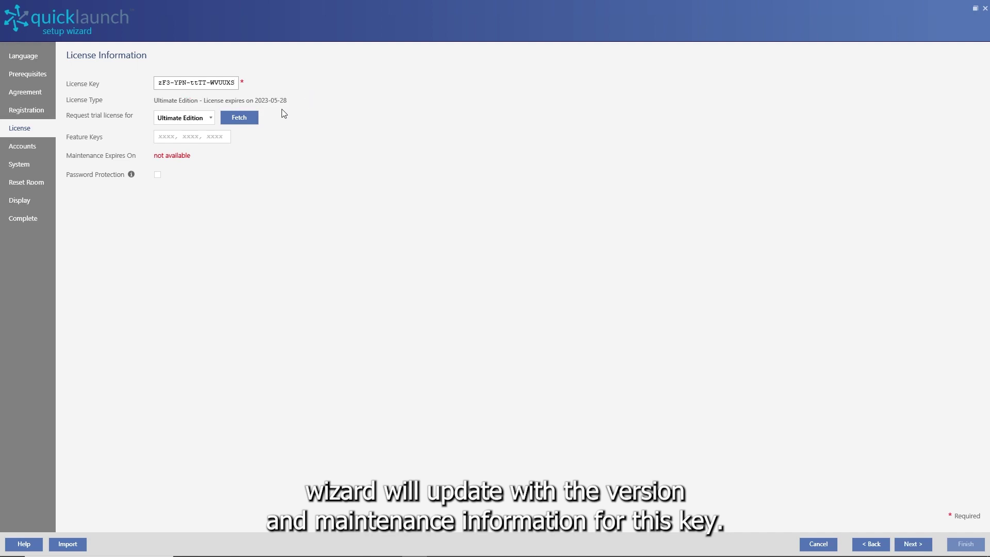
On the Exchange page, use Graph - App Consent authentication, grant access, and verify the calendar e-mail
left_click(908, 546)
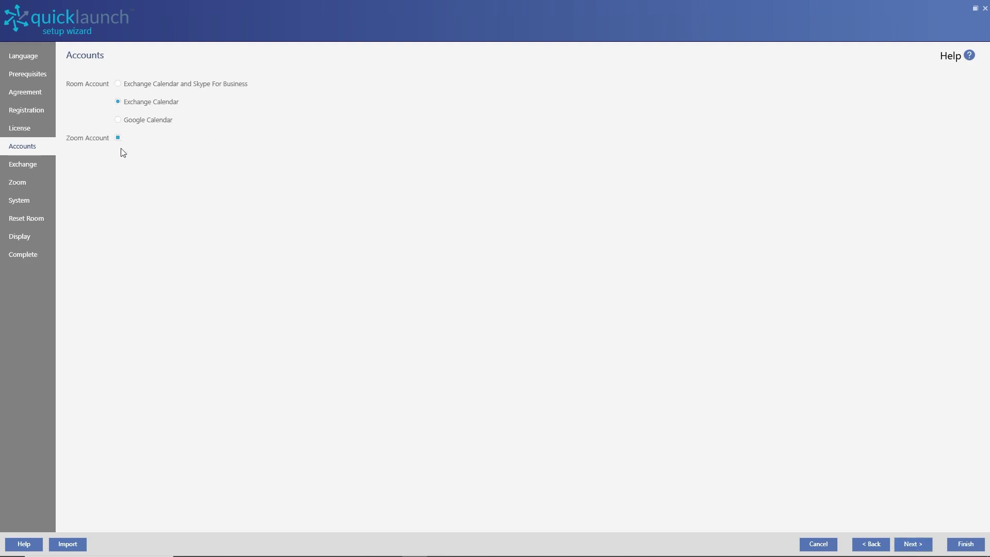
left_click(912, 544)
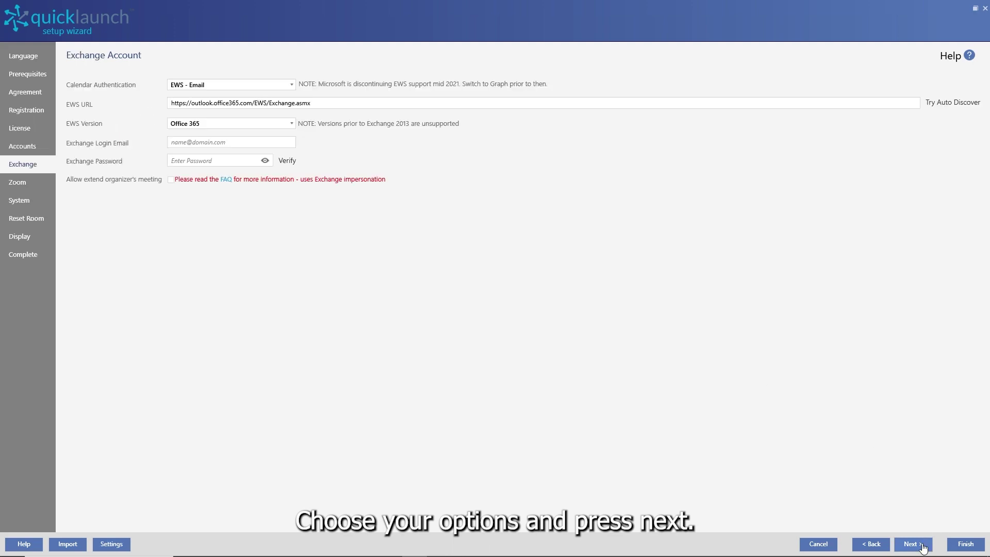
left_click(277, 87)
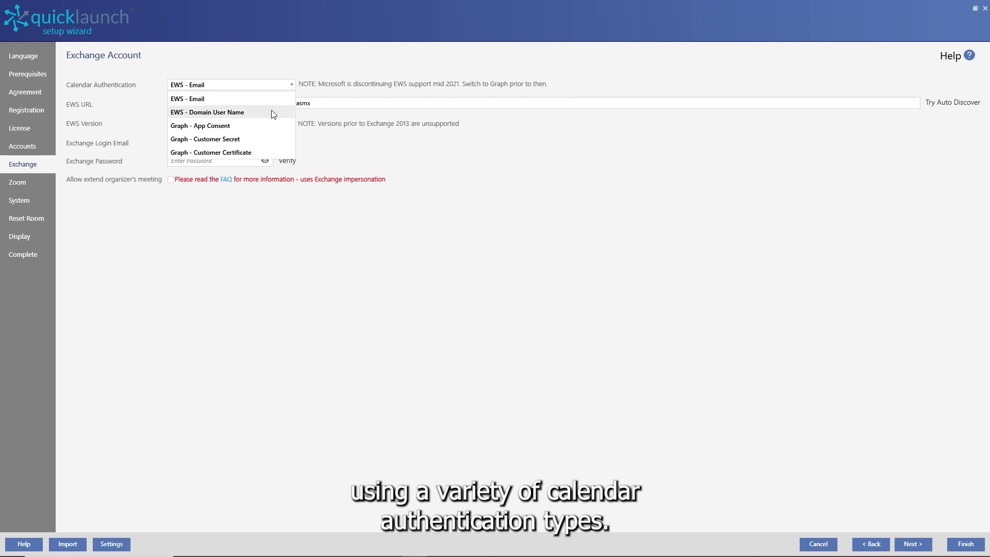
left_click(257, 127)
left_click(257, 127)
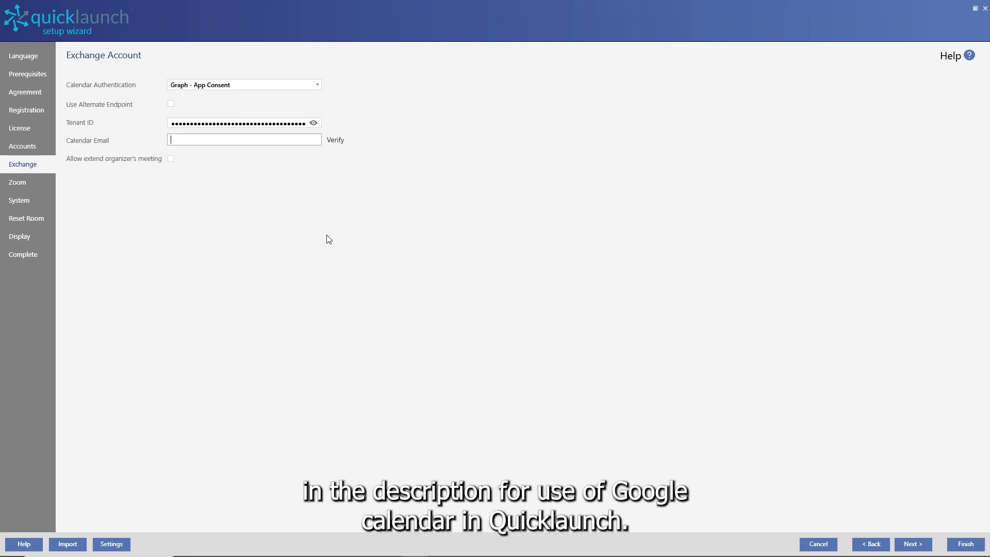
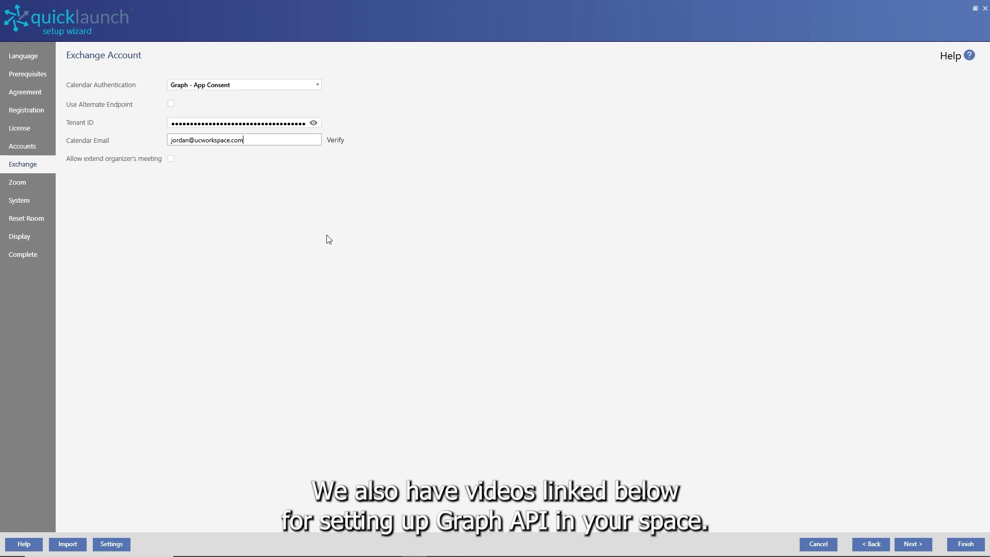
key("Return")
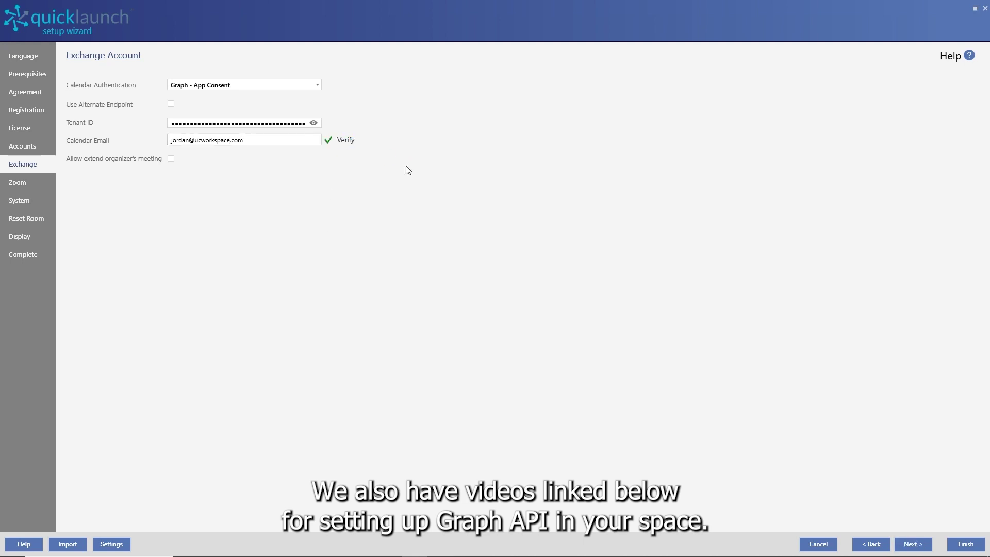
Sign in to the room's Zoom account with its e-mail and password
left_click(913, 544)
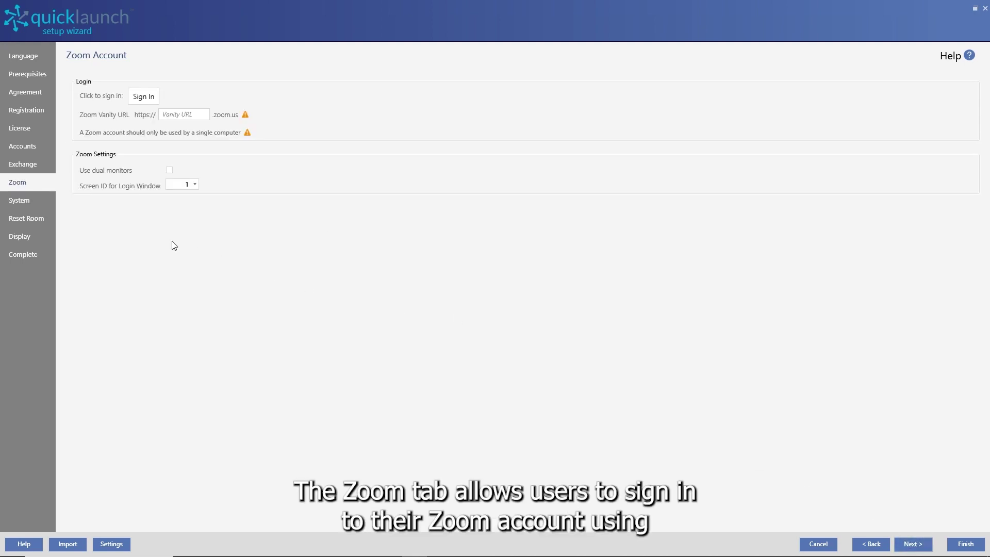
left_click(155, 95)
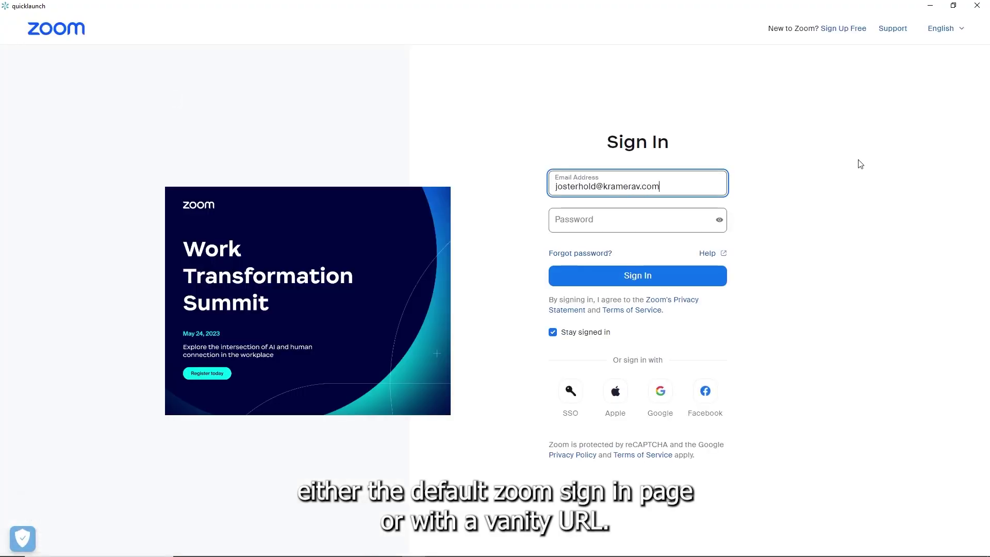
key("Tab")
type("*********")
left_click(714, 286)
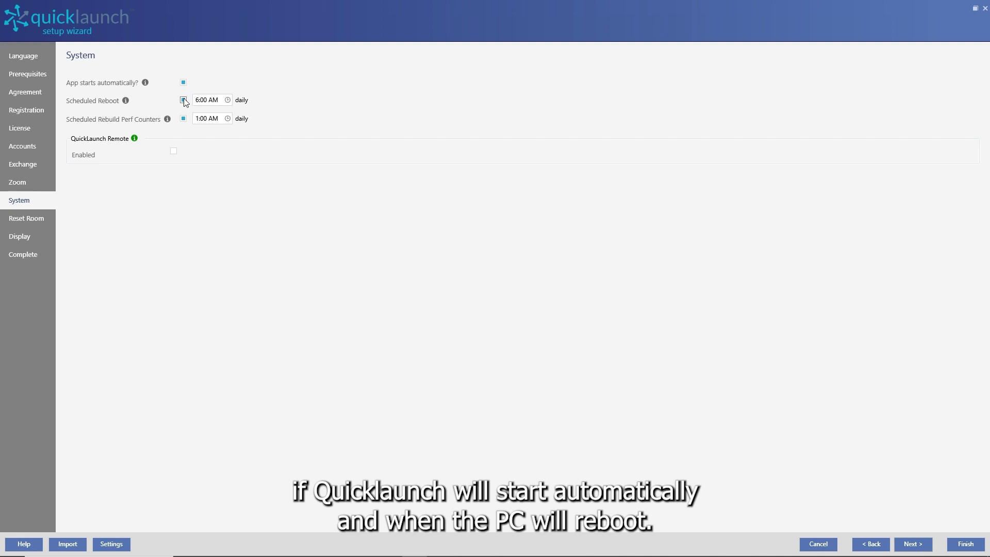
Tick QuickLaunch Remote Enabled on the System page and continue to Reset Room
left_click(173, 151)
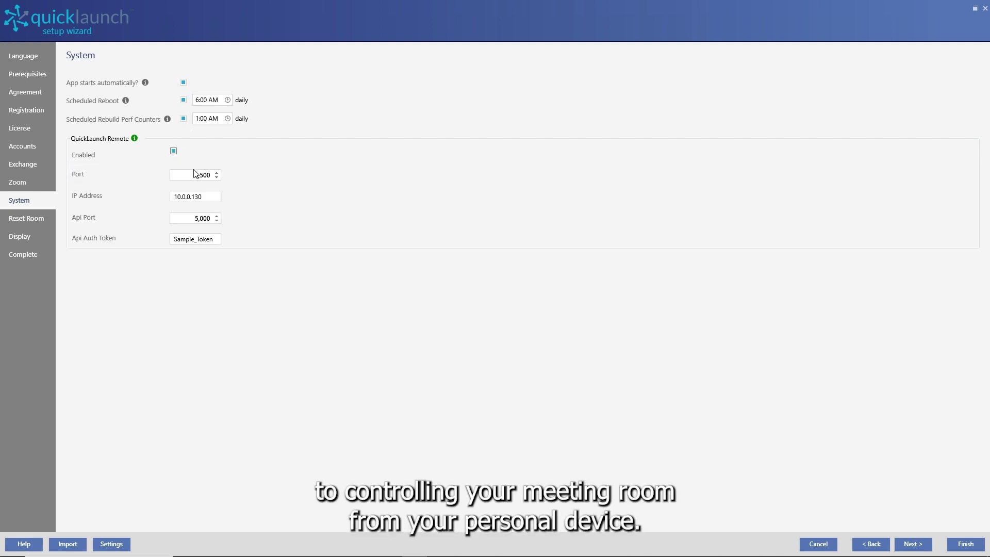
left_click(926, 546)
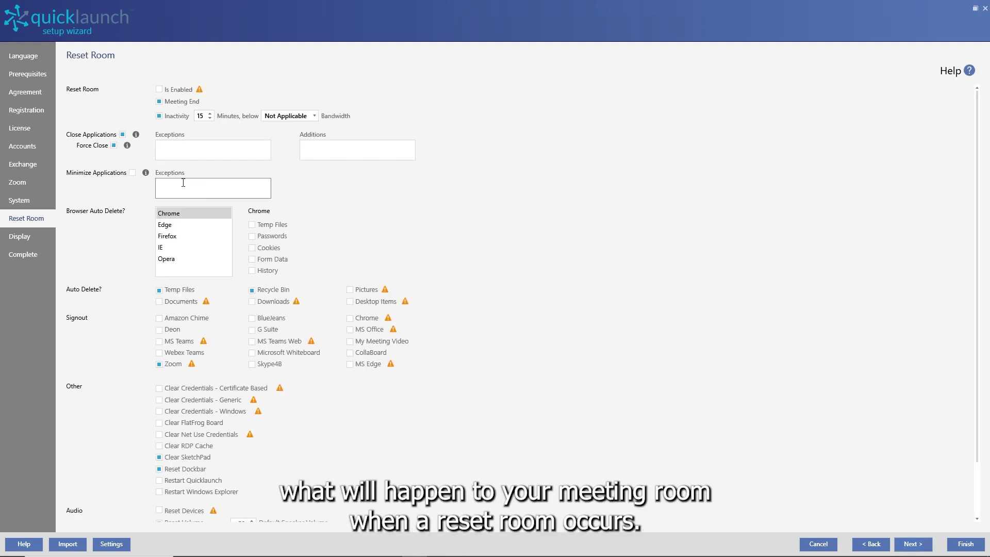
Review the Reset Room page, leave its defaults unchanged, and advance to the Display page
left_click_drag(978, 219, 972, 195)
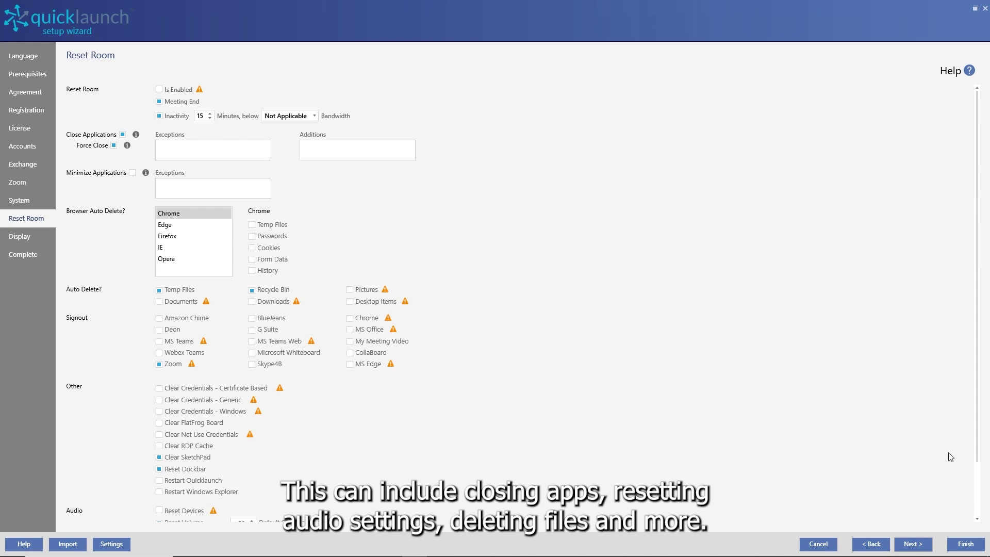
left_click(911, 543)
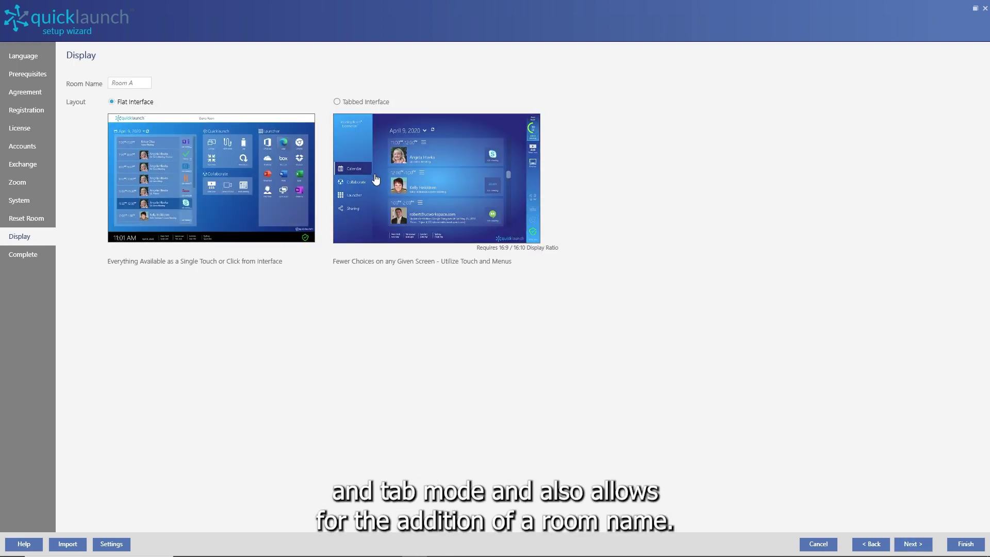
Enter 'Setup Video' as the room name, keeping the Flat Interface layout
left_click(129, 83)
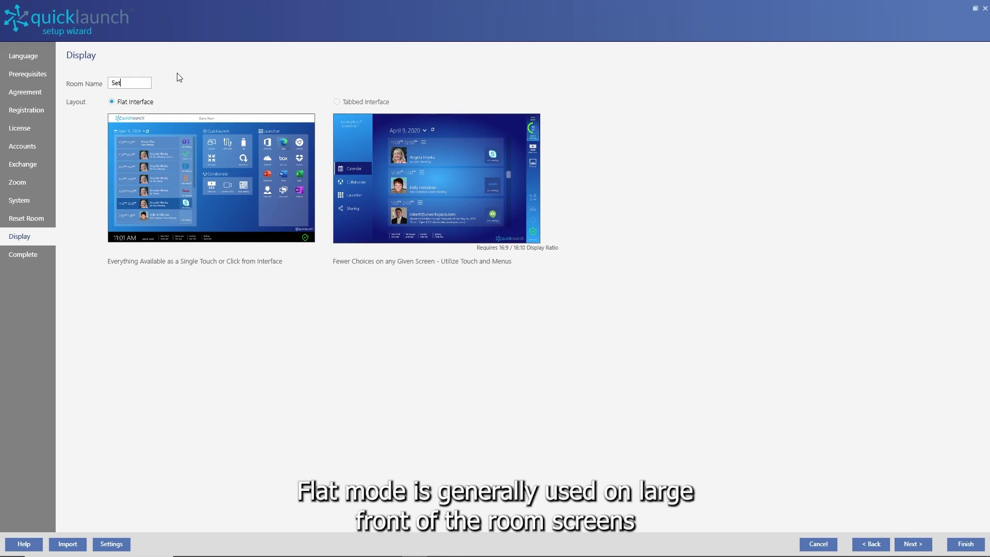
type("Setup Video")
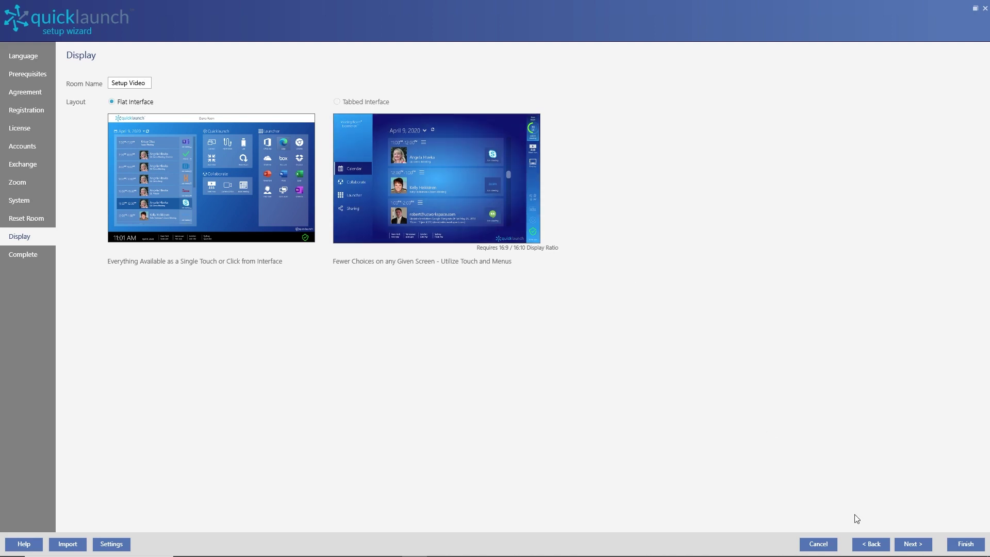
Advance the wizard to its Complete step, leaving Start Quicklaunch selected
left_click(903, 544)
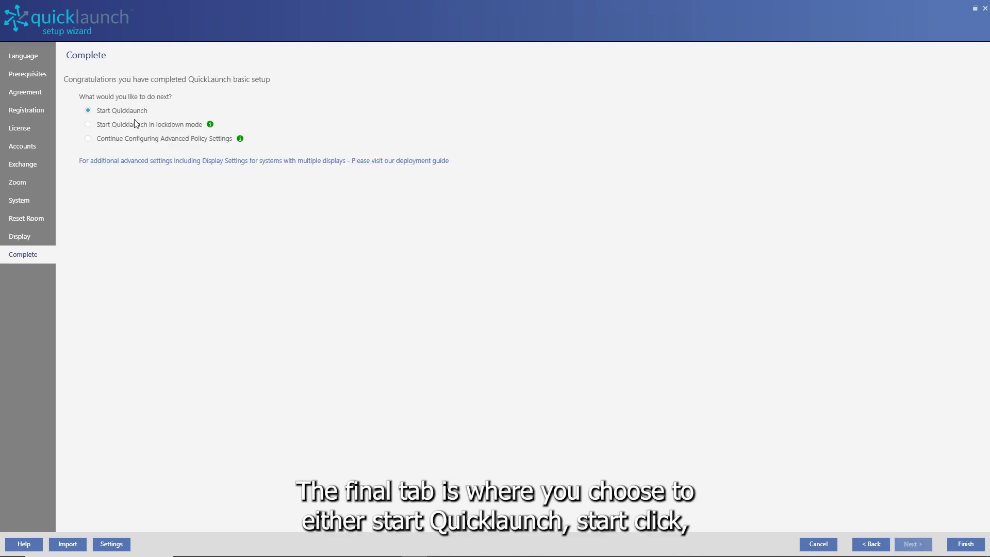